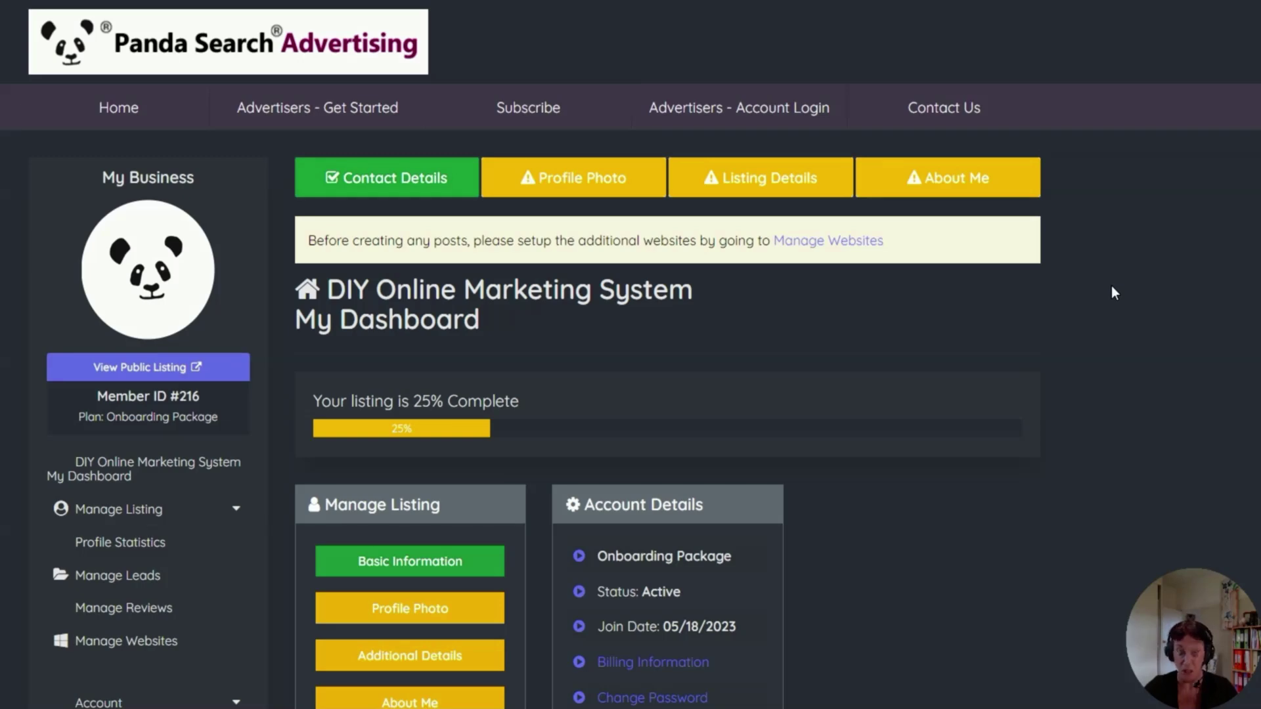
# - Review the test account's website choices and include schoolsuppliers among its websites
pyautogui.click(102, 643)
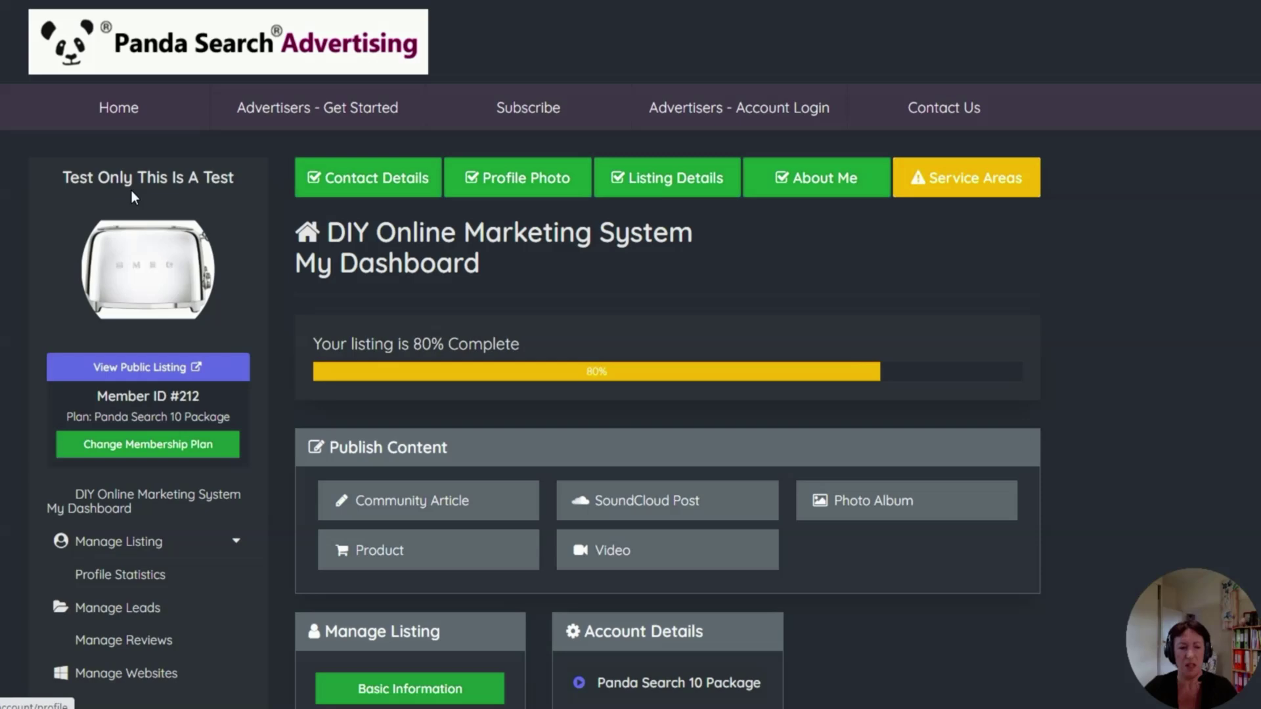
pyautogui.scroll(-1, 112, 511)
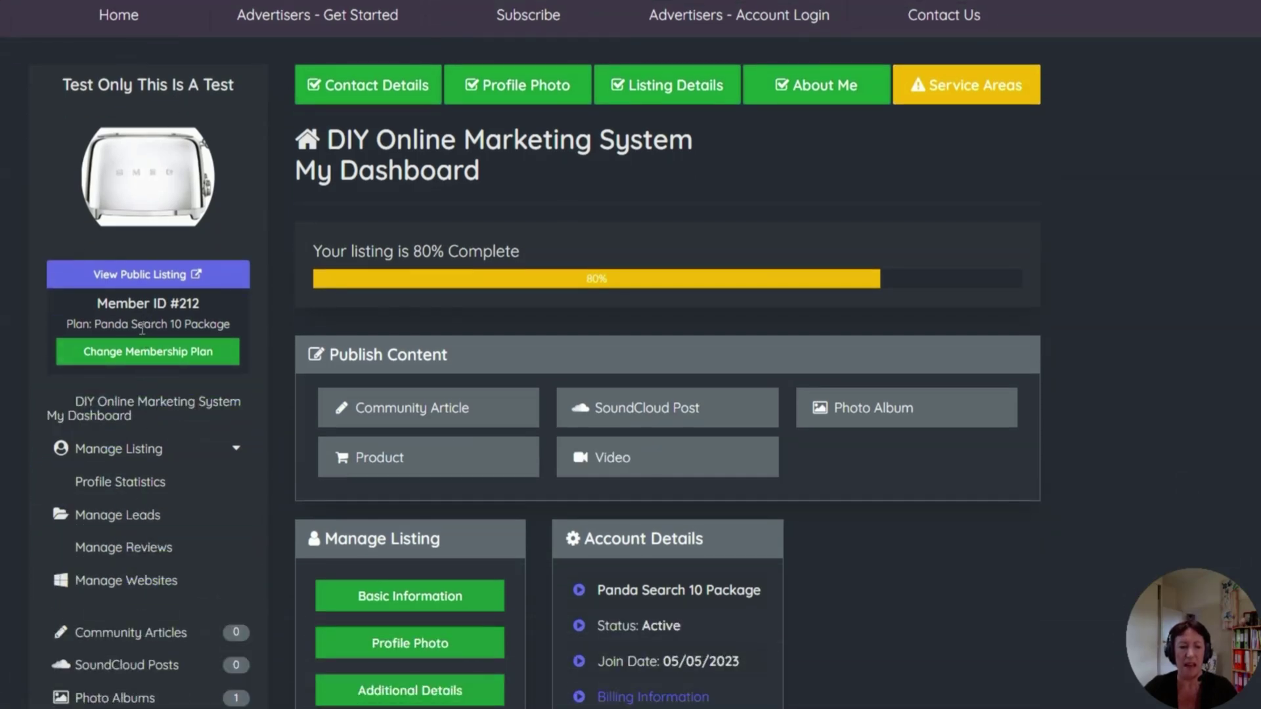
pyautogui.click(134, 589)
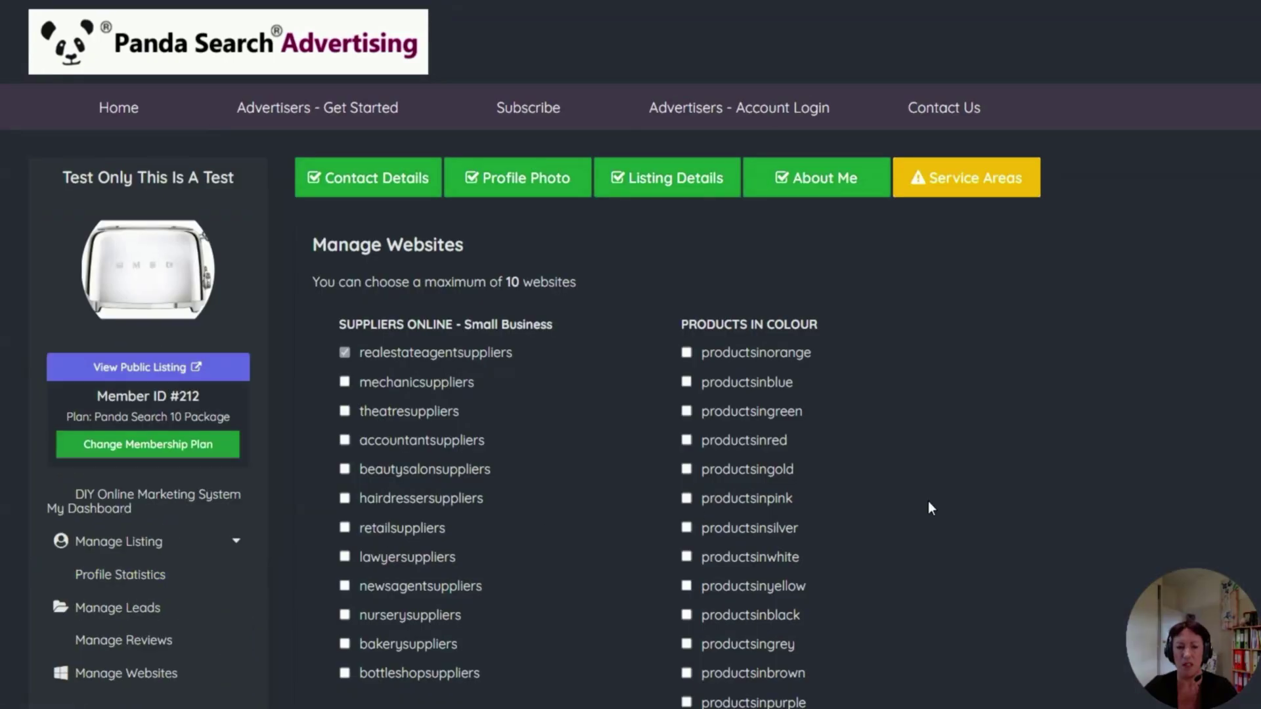
pyautogui.scroll(-2, 929, 502)
pyautogui.scroll(-6, 921, 504)
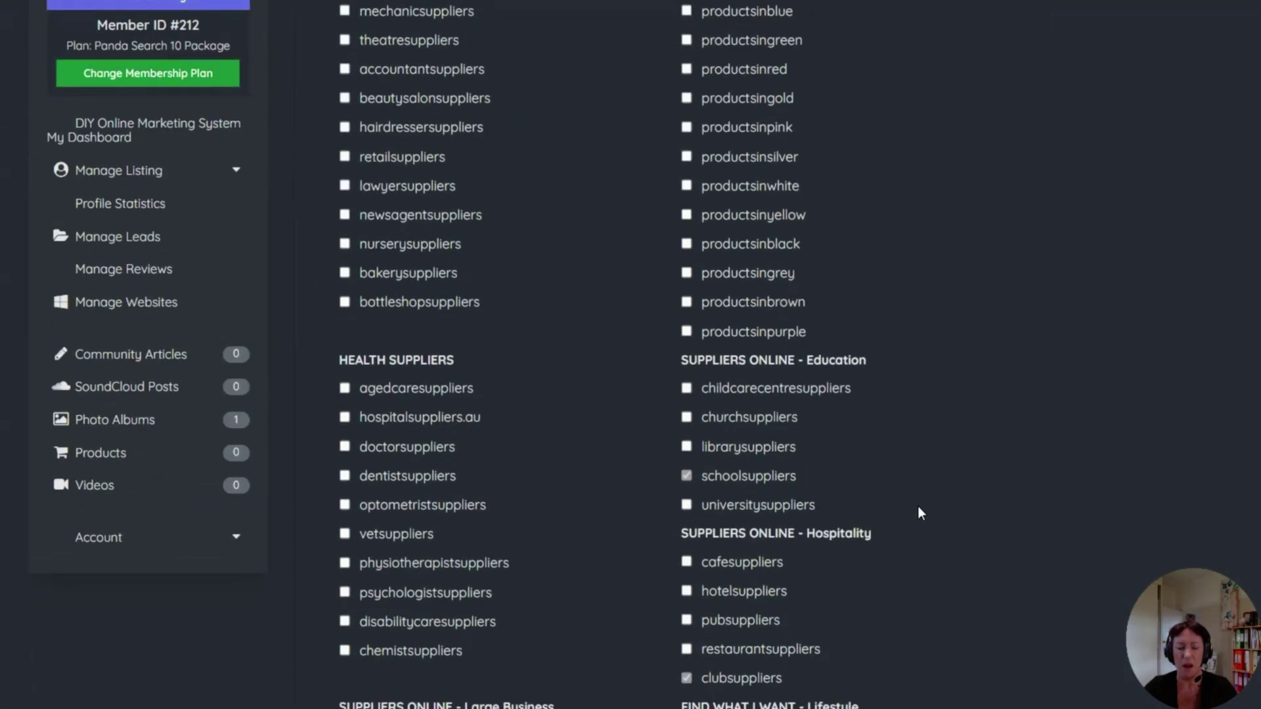
pyautogui.click(687, 474)
pyautogui.scroll(-5, 828, 447)
pyautogui.scroll(-5, 828, 448)
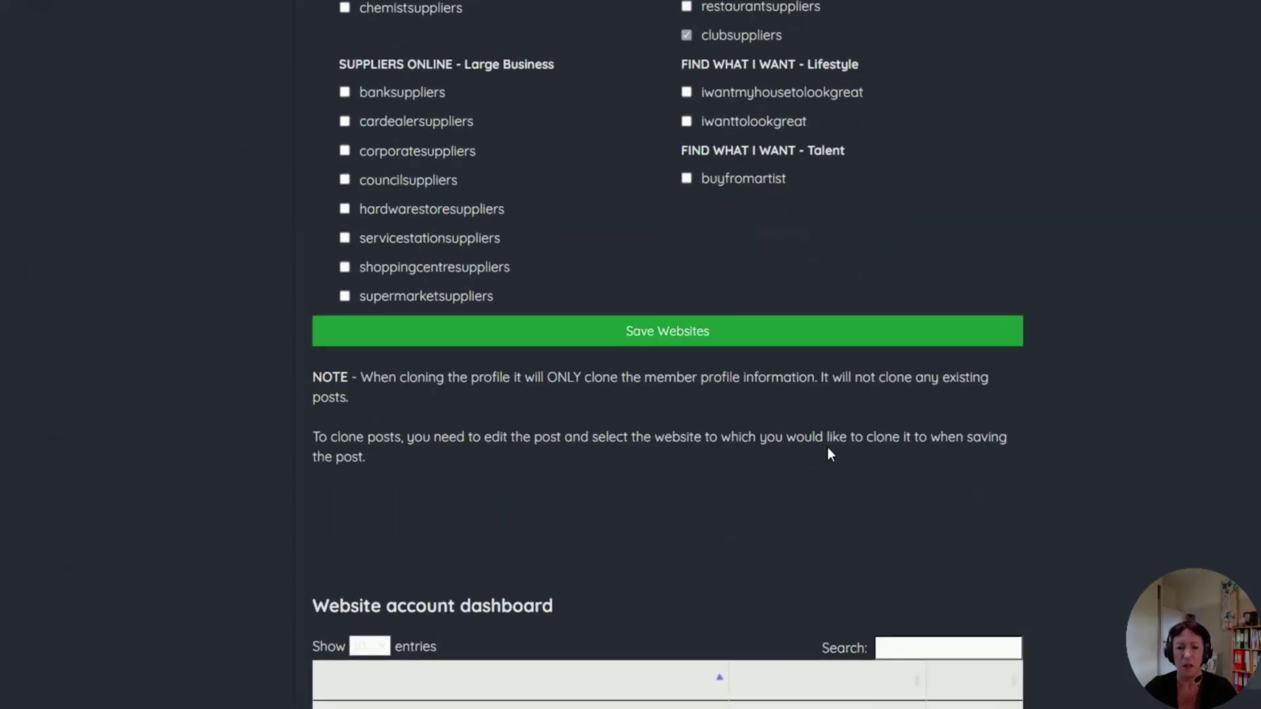
pyautogui.scroll(-2, 827, 447)
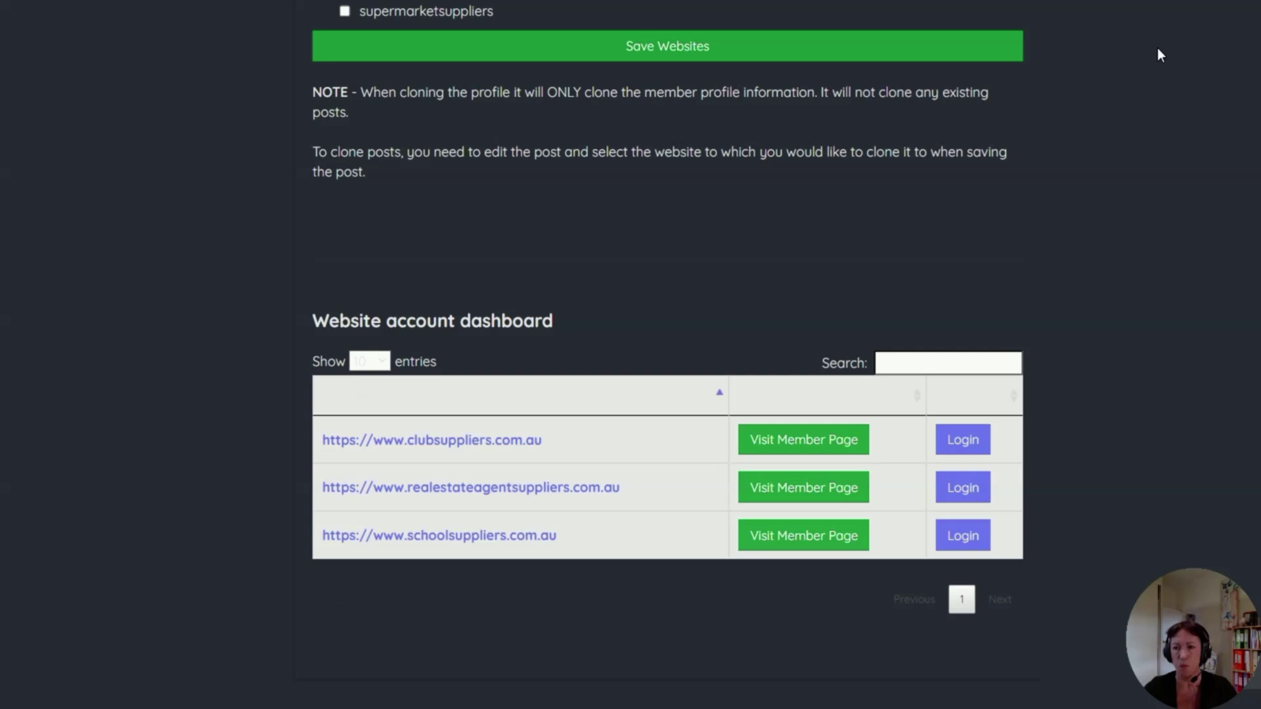
pyautogui.scroll(10, 1181, 2)
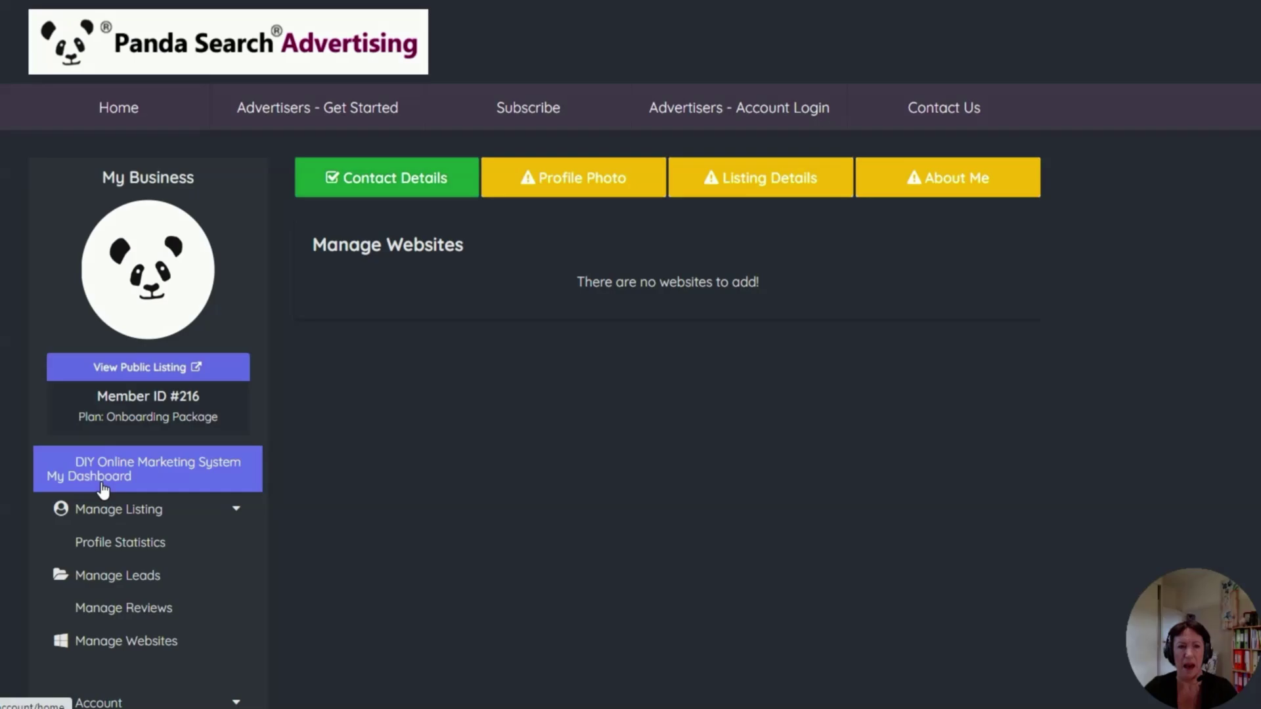
# - Return to the account dashboard for Spruced Up Cleaning
pyautogui.click(104, 476)
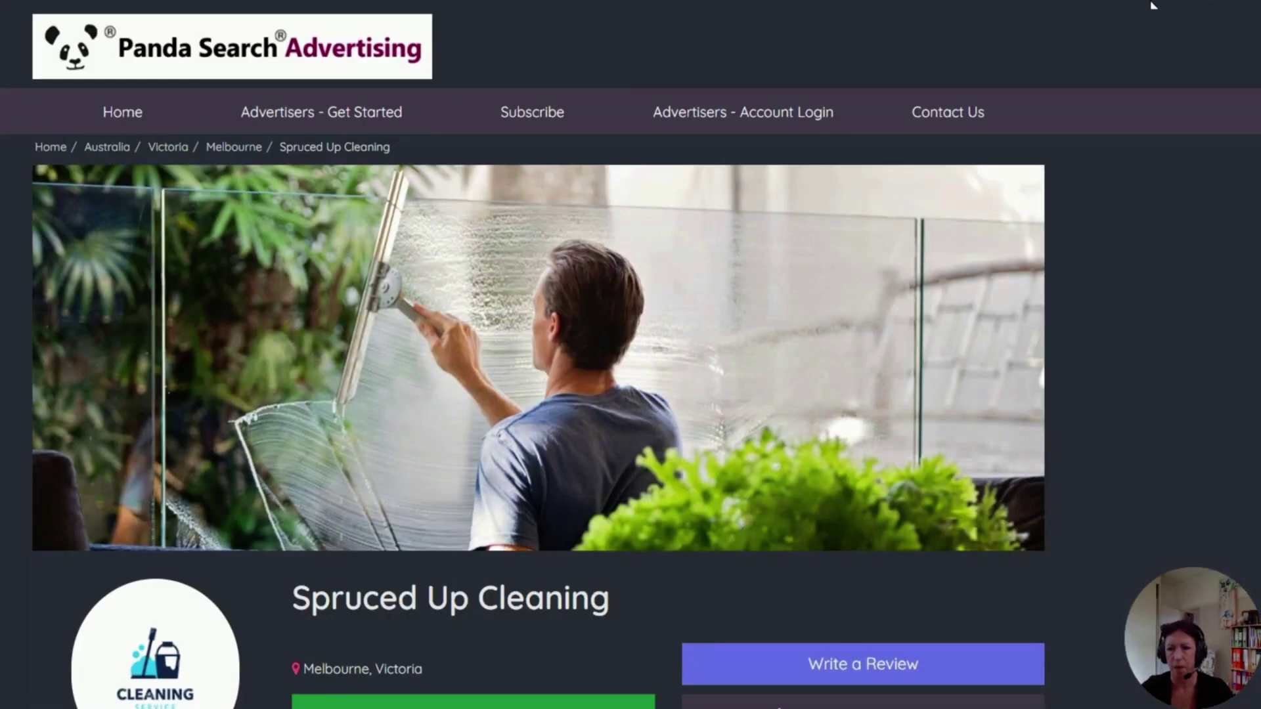
pyautogui.scroll(-4, 987, 250)
pyautogui.scroll(-3, 986, 249)
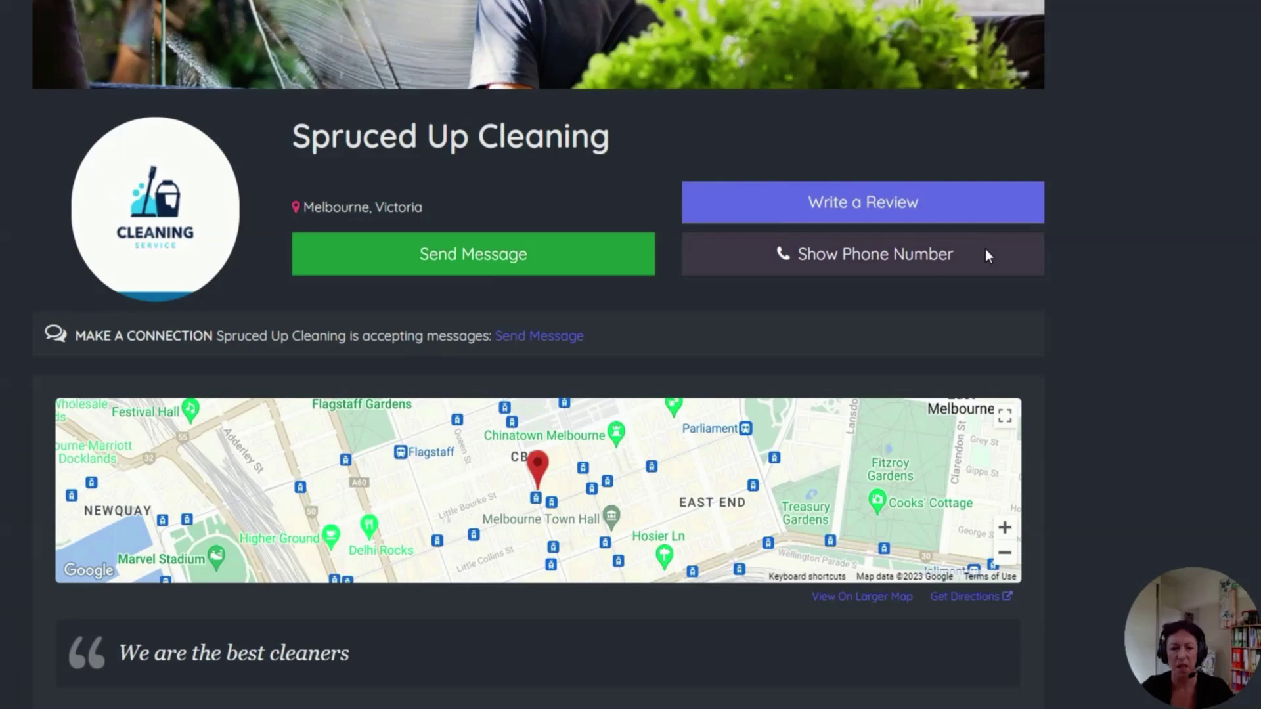
pyautogui.scroll(-4, 987, 249)
pyautogui.scroll(-3, 986, 250)
pyautogui.scroll(-2, 988, 254)
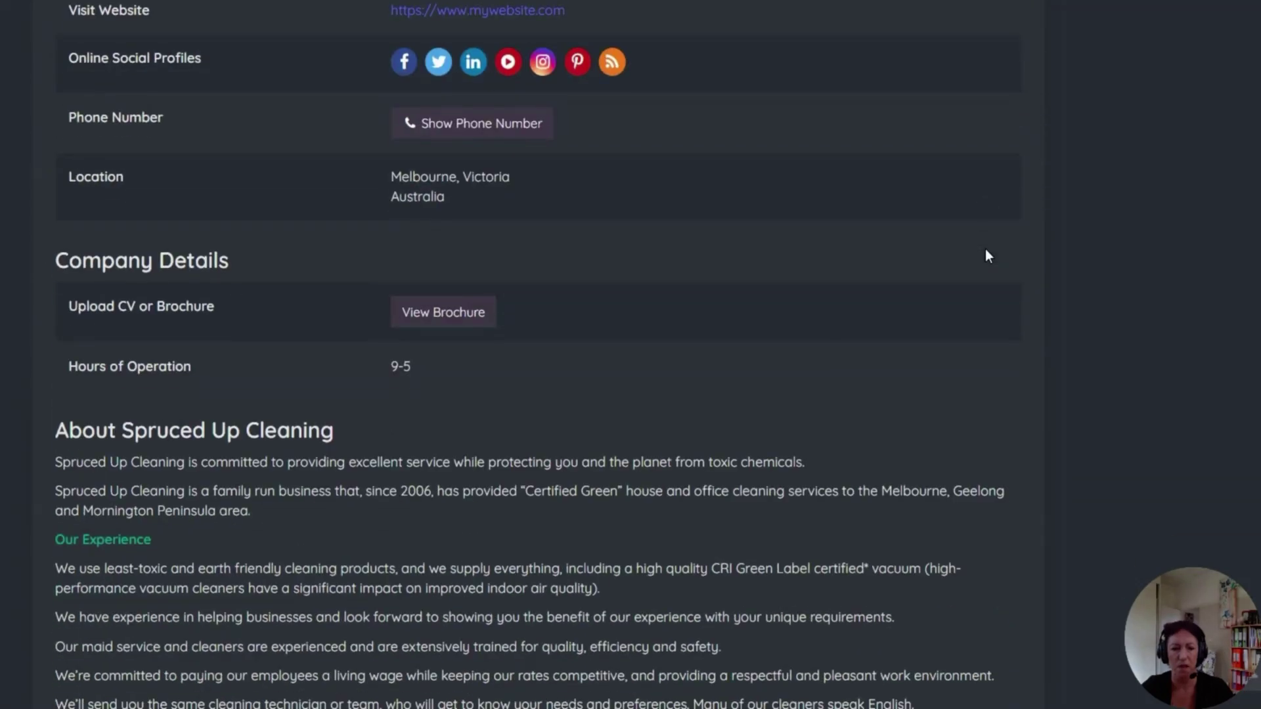
pyautogui.scroll(-3, 988, 254)
pyautogui.scroll(-4, 988, 254)
pyautogui.scroll(-1, 987, 255)
pyautogui.scroll(5, 988, 254)
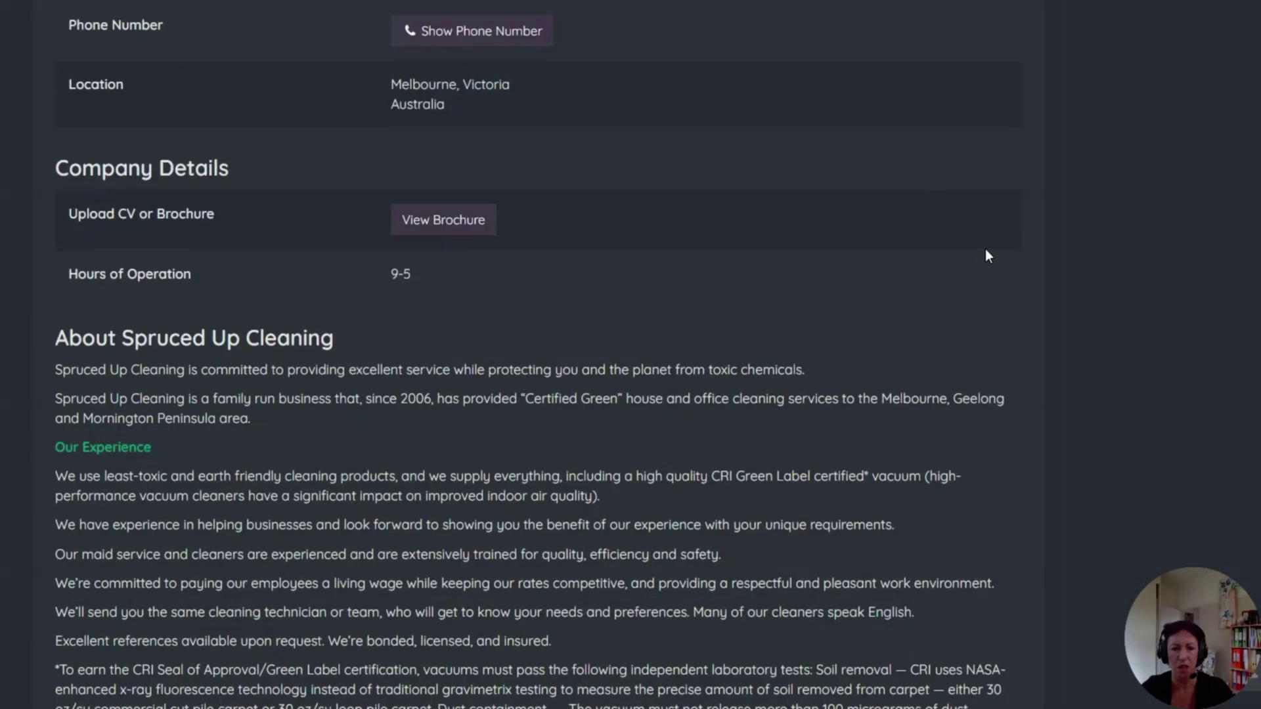
pyautogui.scroll(5, 987, 254)
pyautogui.scroll(1, 988, 254)
pyautogui.scroll(5, 987, 255)
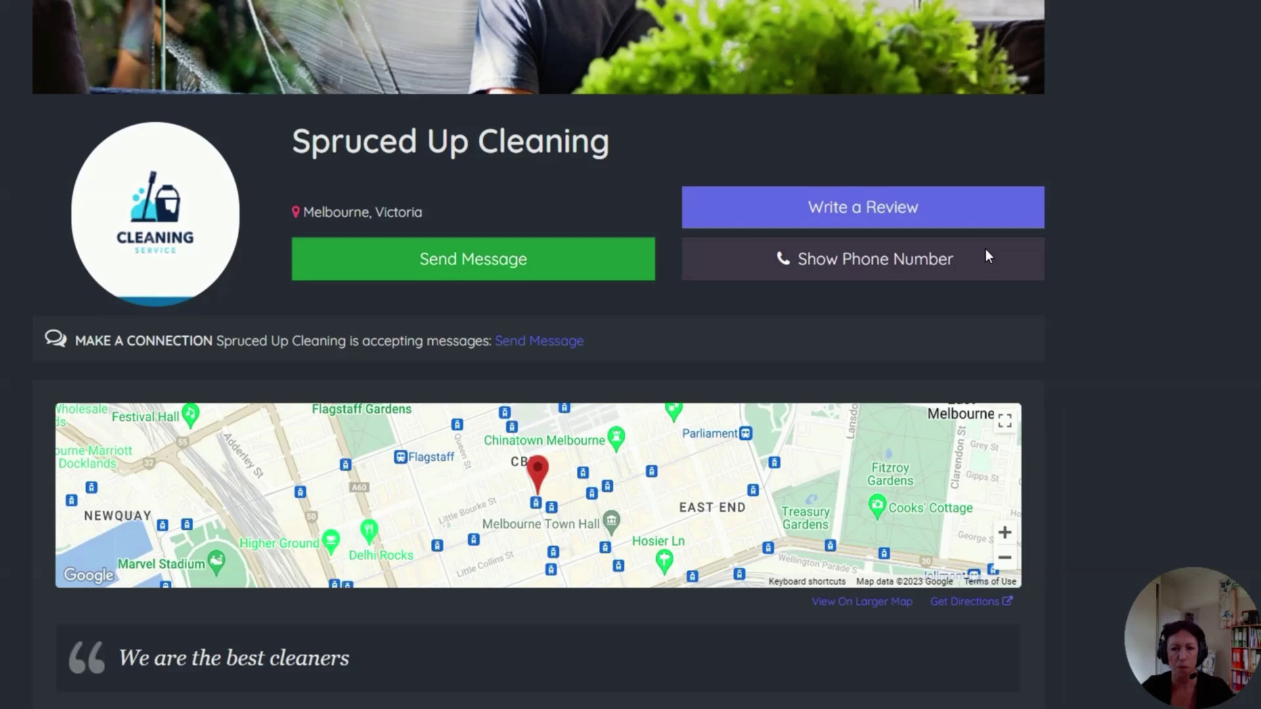
pyautogui.scroll(4, 987, 255)
pyautogui.scroll(3, 987, 254)
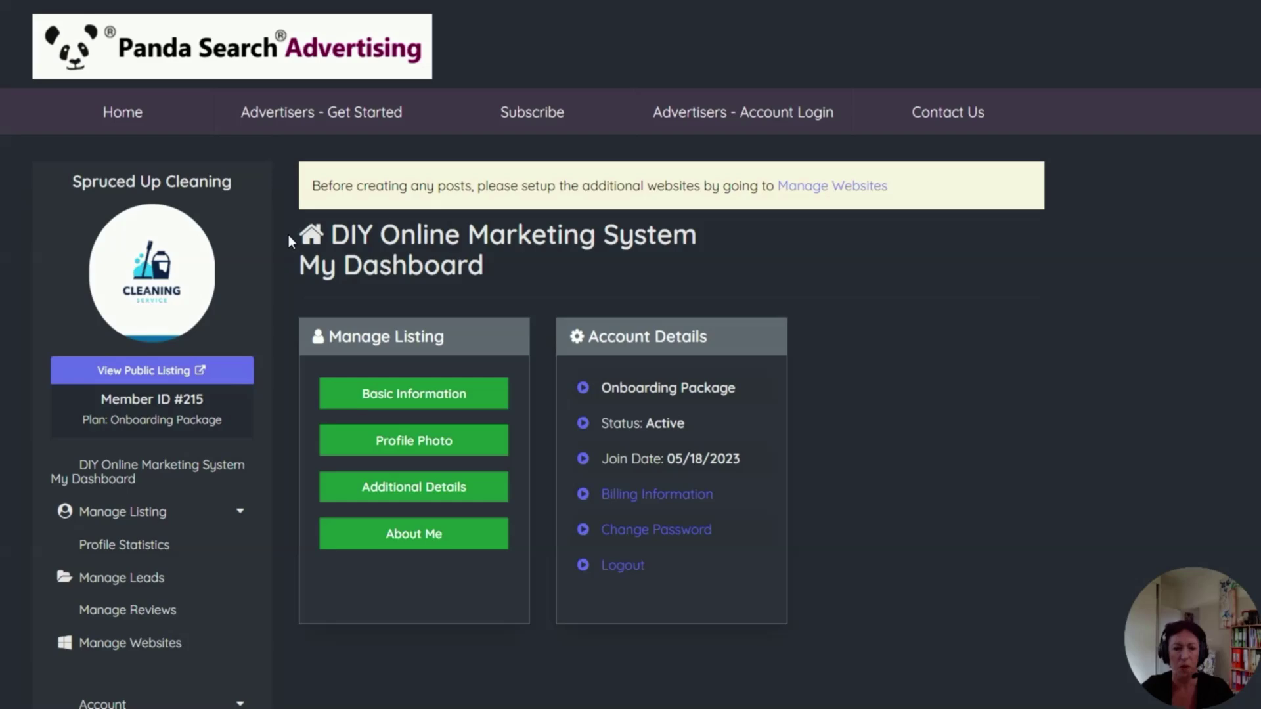
pyautogui.scroll(-2, 290, 236)
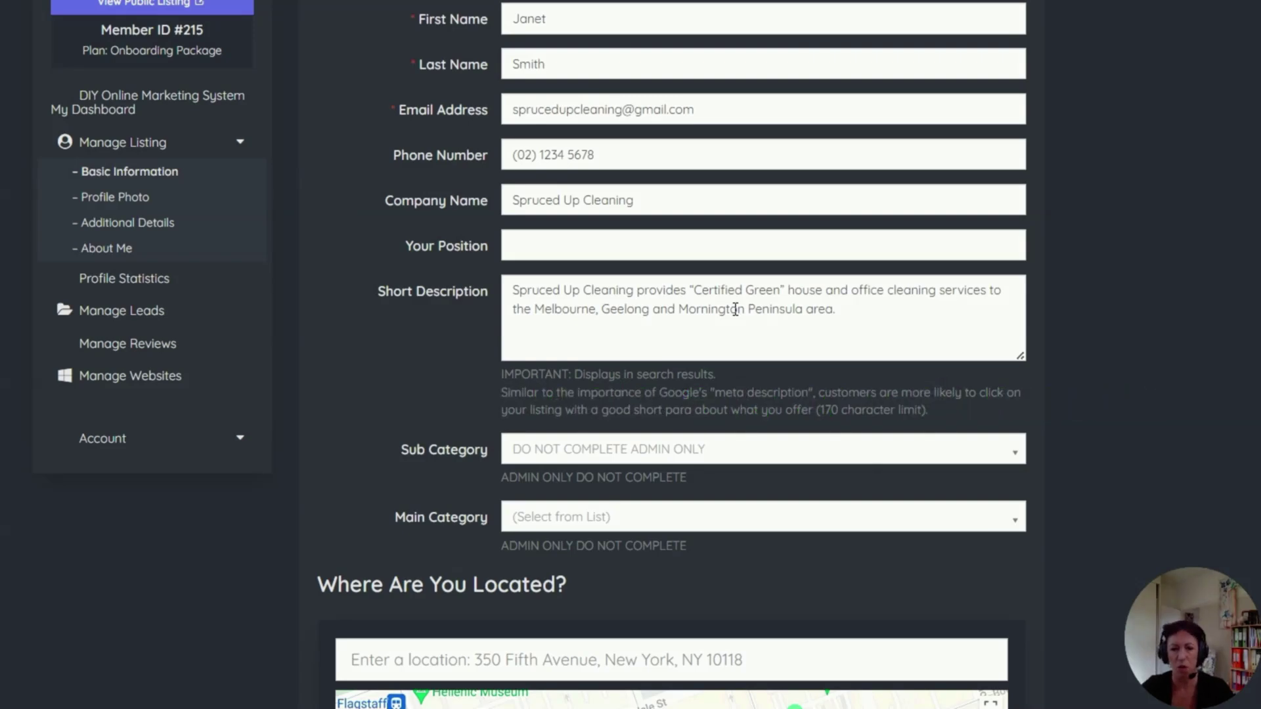
pyautogui.scroll(-5, 733, 309)
pyautogui.scroll(-8, 690, 345)
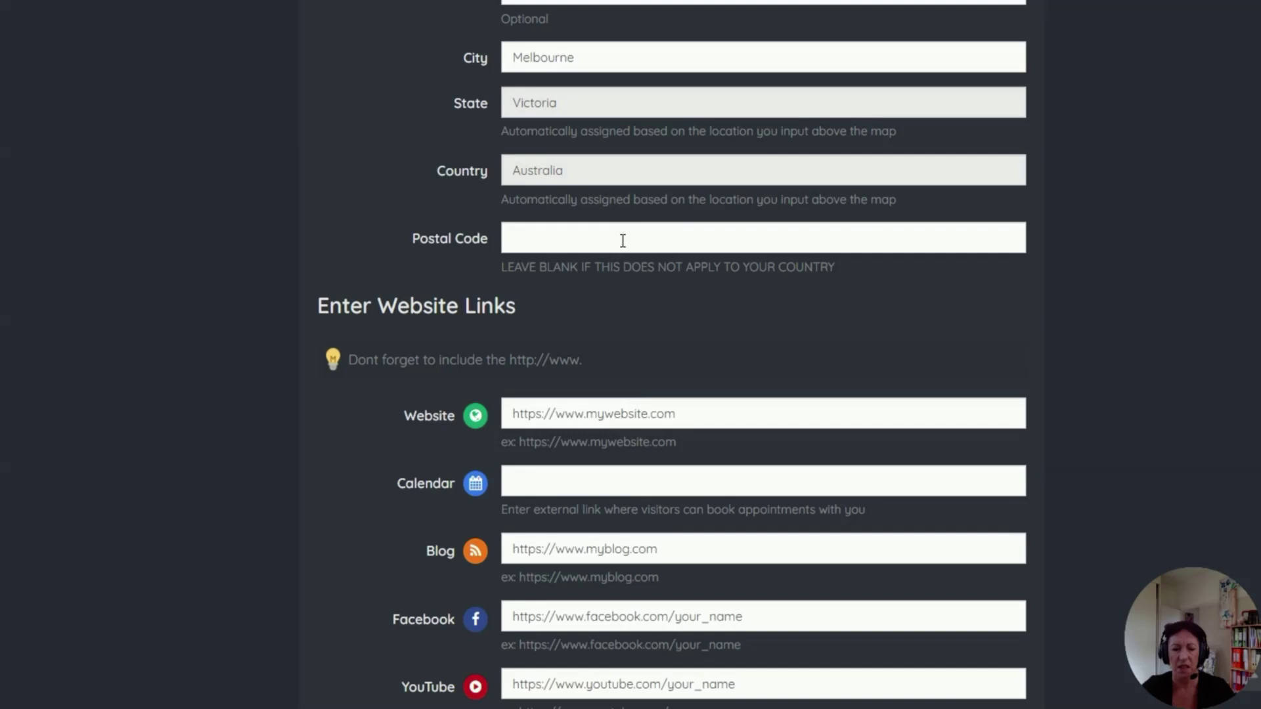
pyautogui.scroll(-5, 624, 241)
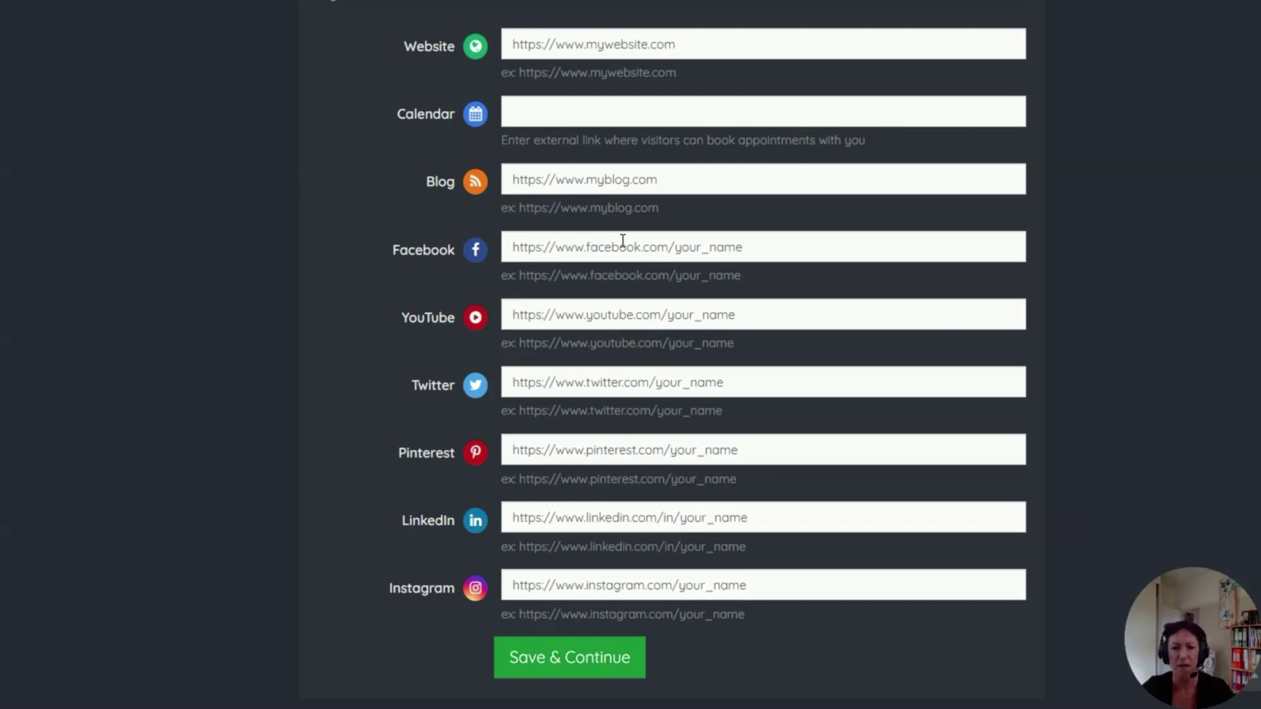
# - Paste the Calendly onboarding-consult booking URL into the Calendar field and save the basic information
pyautogui.click(587, 115)
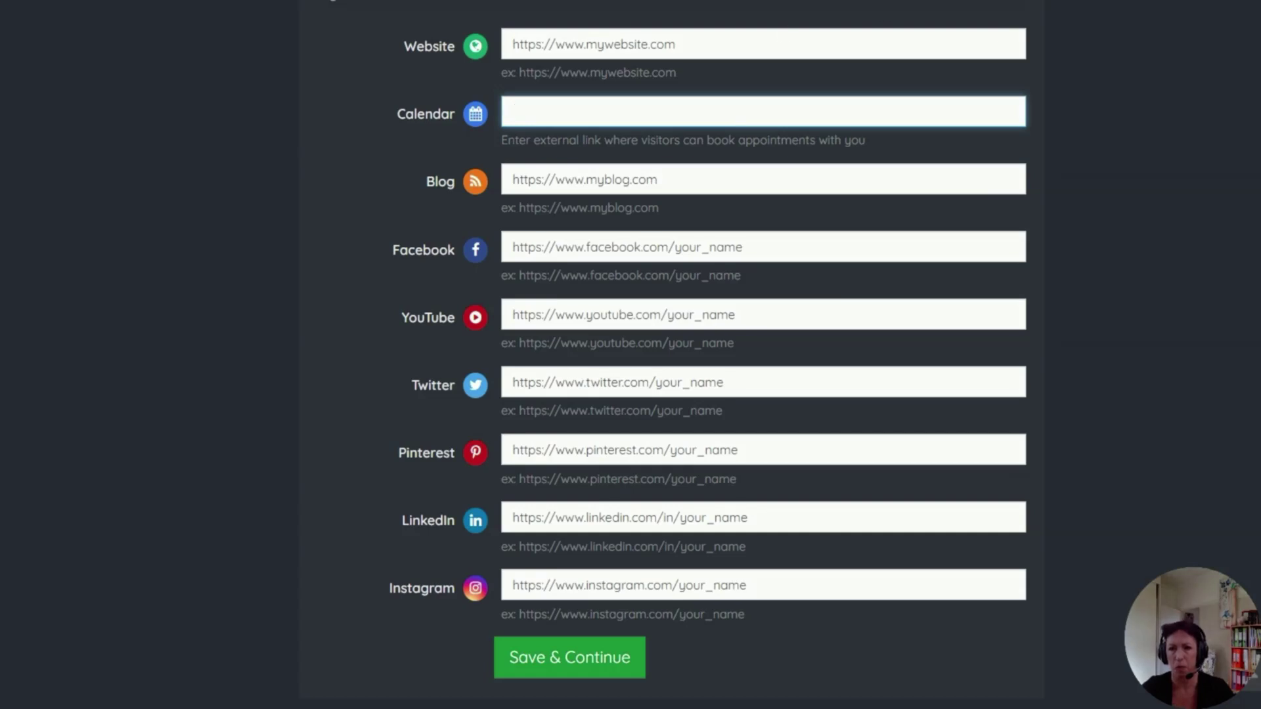
pyautogui.click(1177, 1)
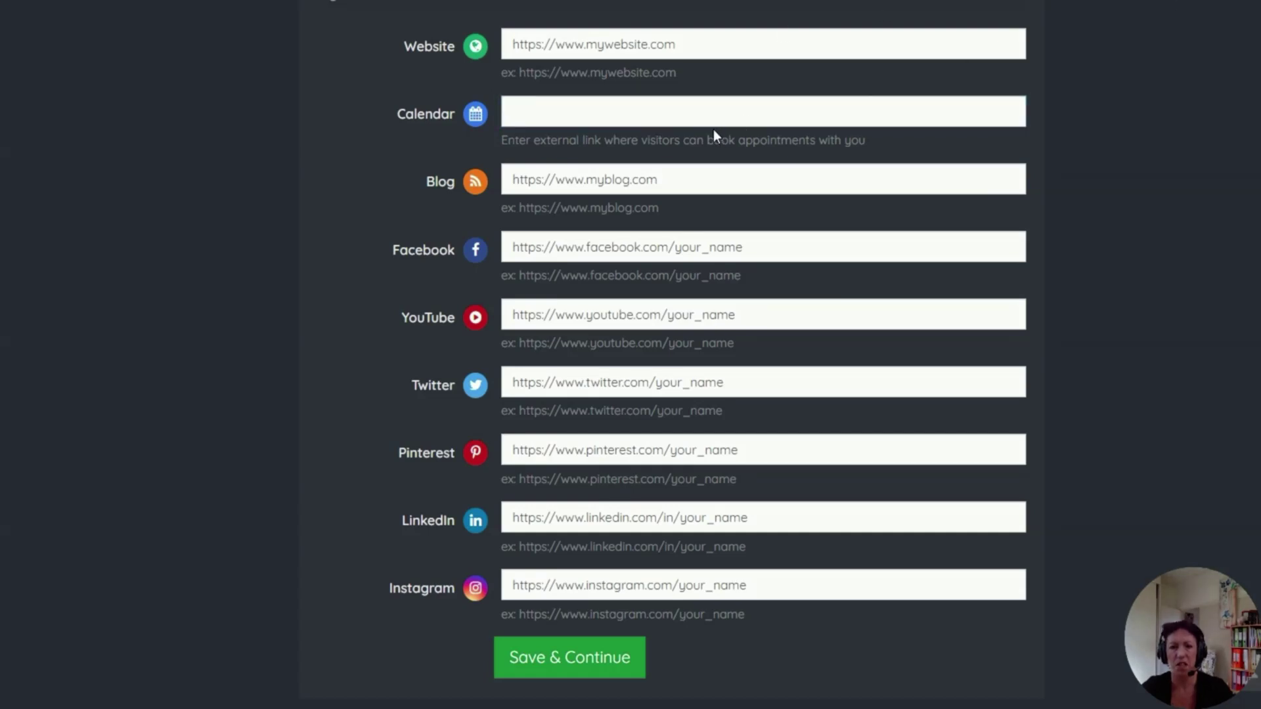
pyautogui.click(692, 113)
pyautogui.write('https://calendly.com/pandasearch/onboarding-consult?month=2023-05')
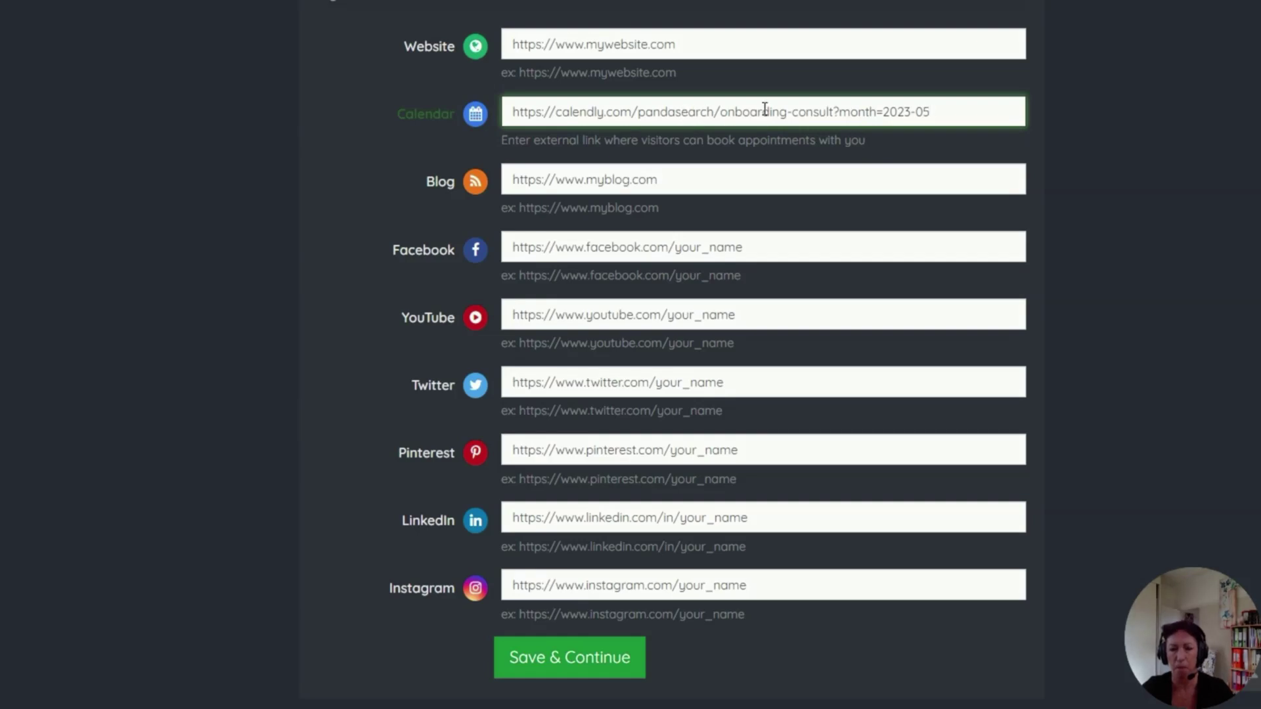
pyautogui.click(611, 659)
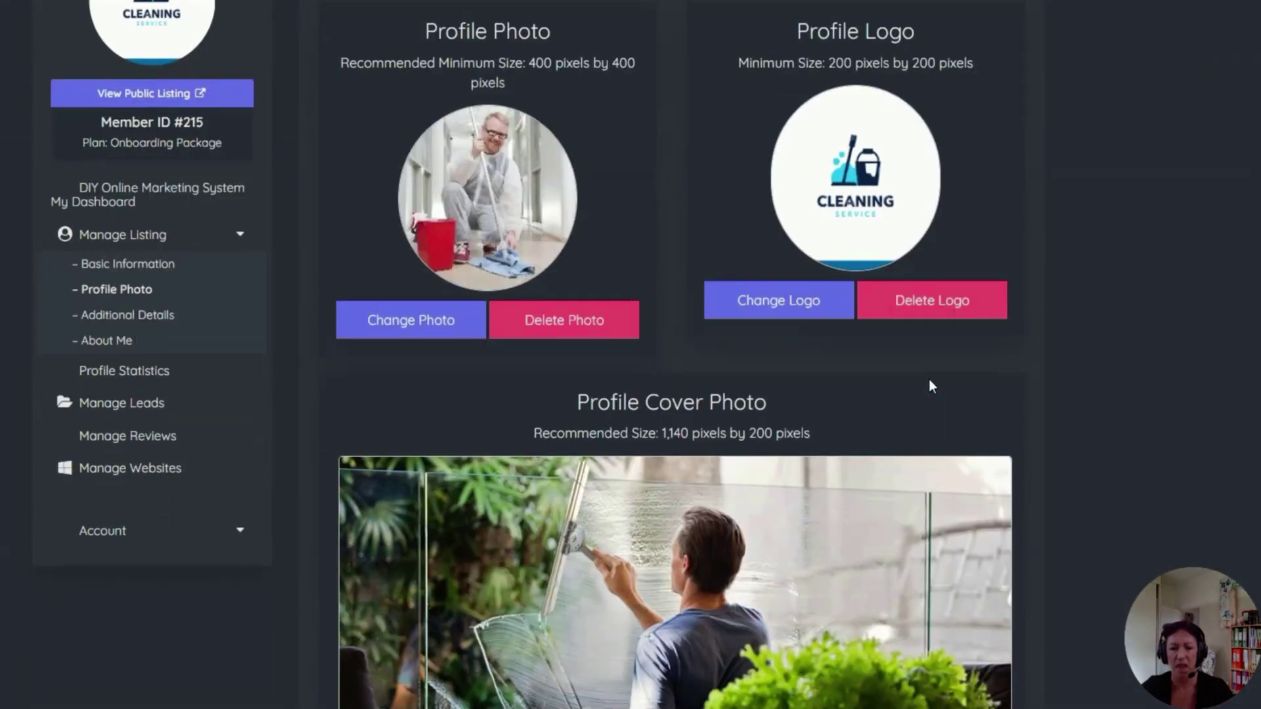
pyautogui.scroll(3, 929, 380)
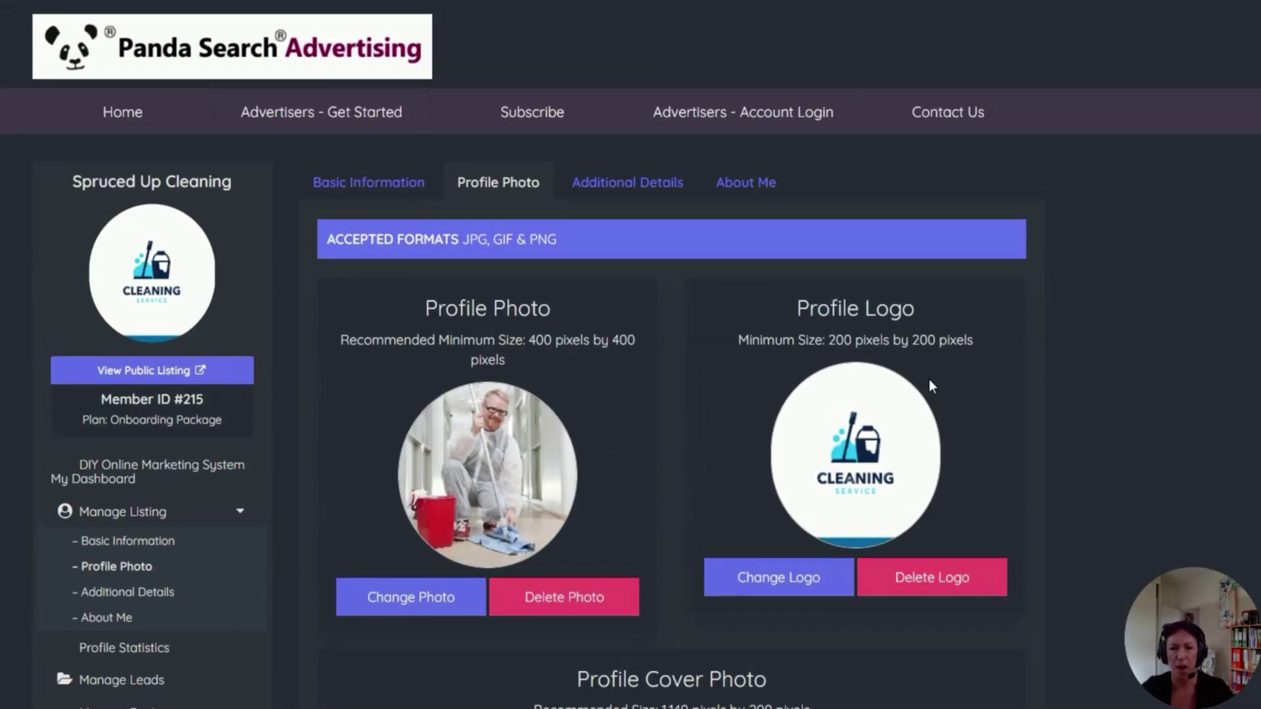
# - View the uploaded Spruced Up Cleaning brochure from Additional Details, then move on to the business description
pyautogui.click(622, 195)
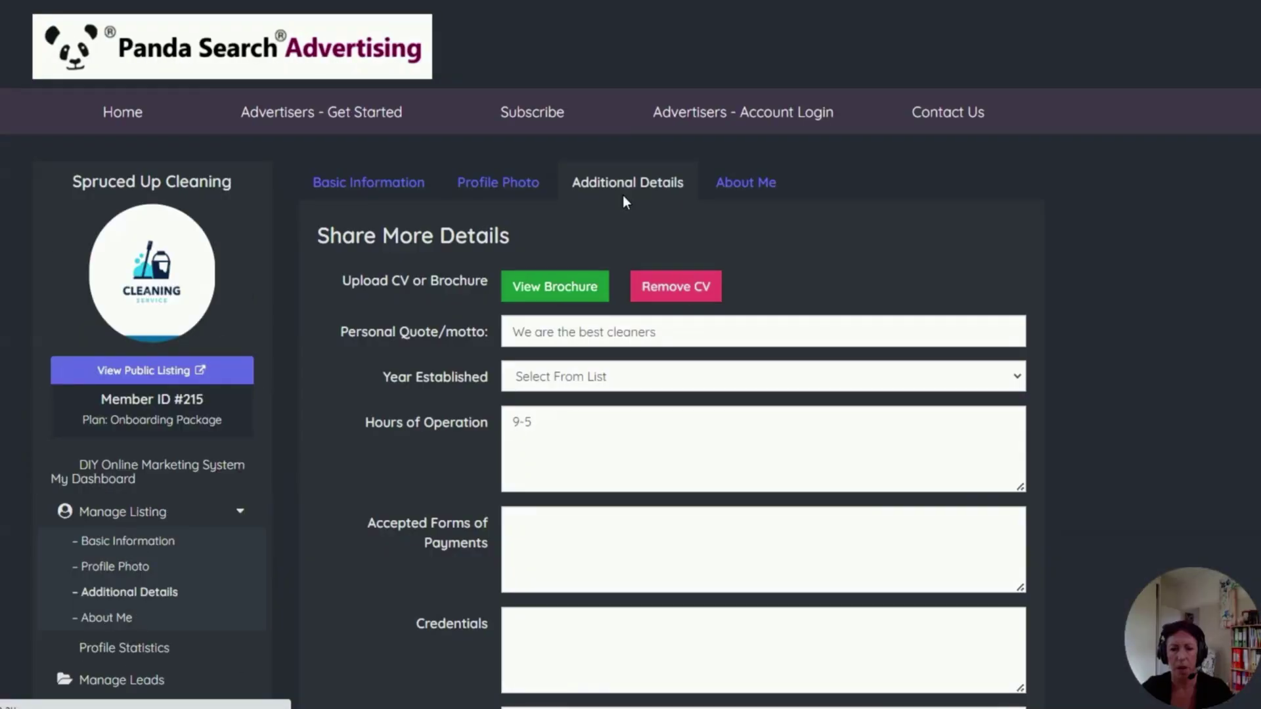
pyautogui.scroll(-2, 671, 405)
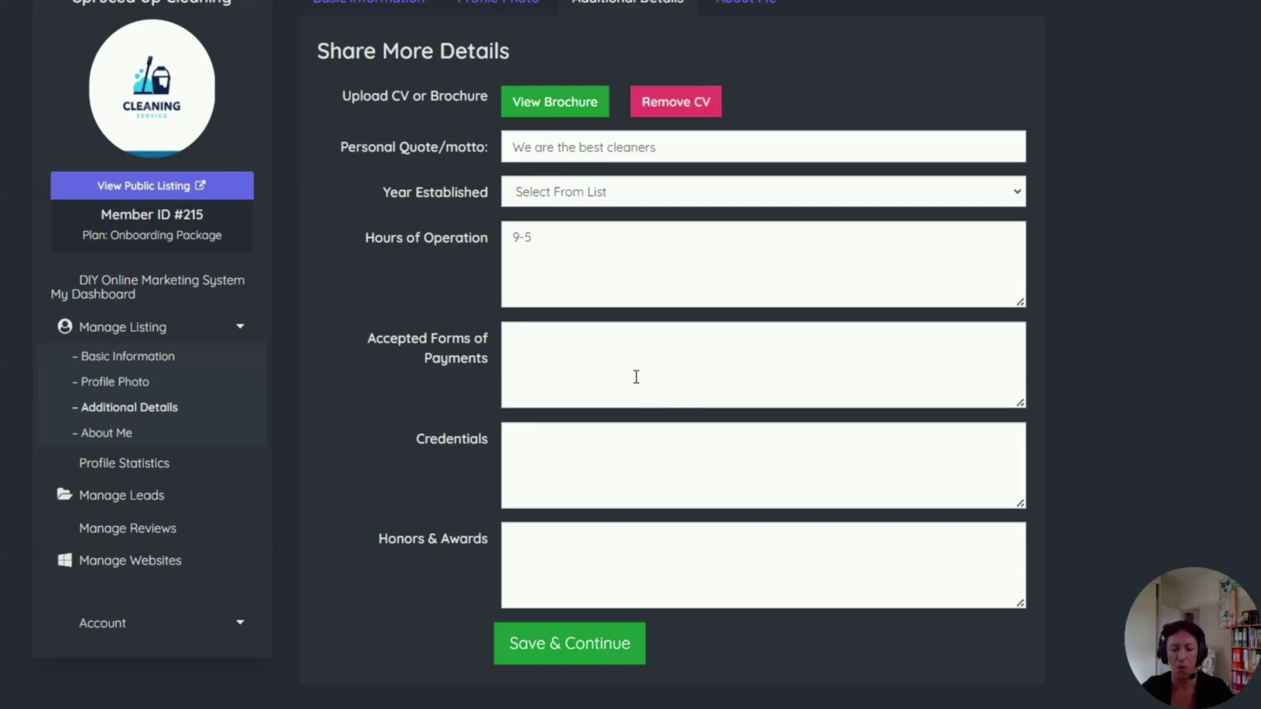
pyautogui.scroll(2, 636, 377)
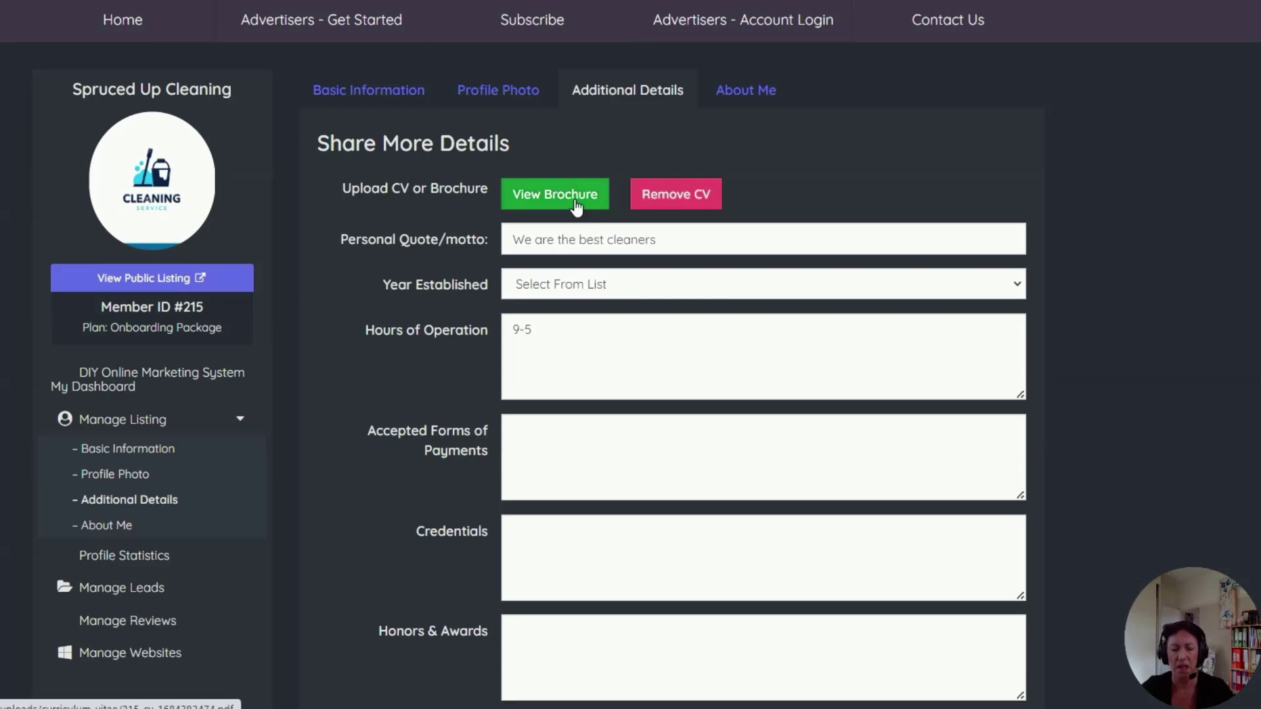
pyautogui.click(576, 204)
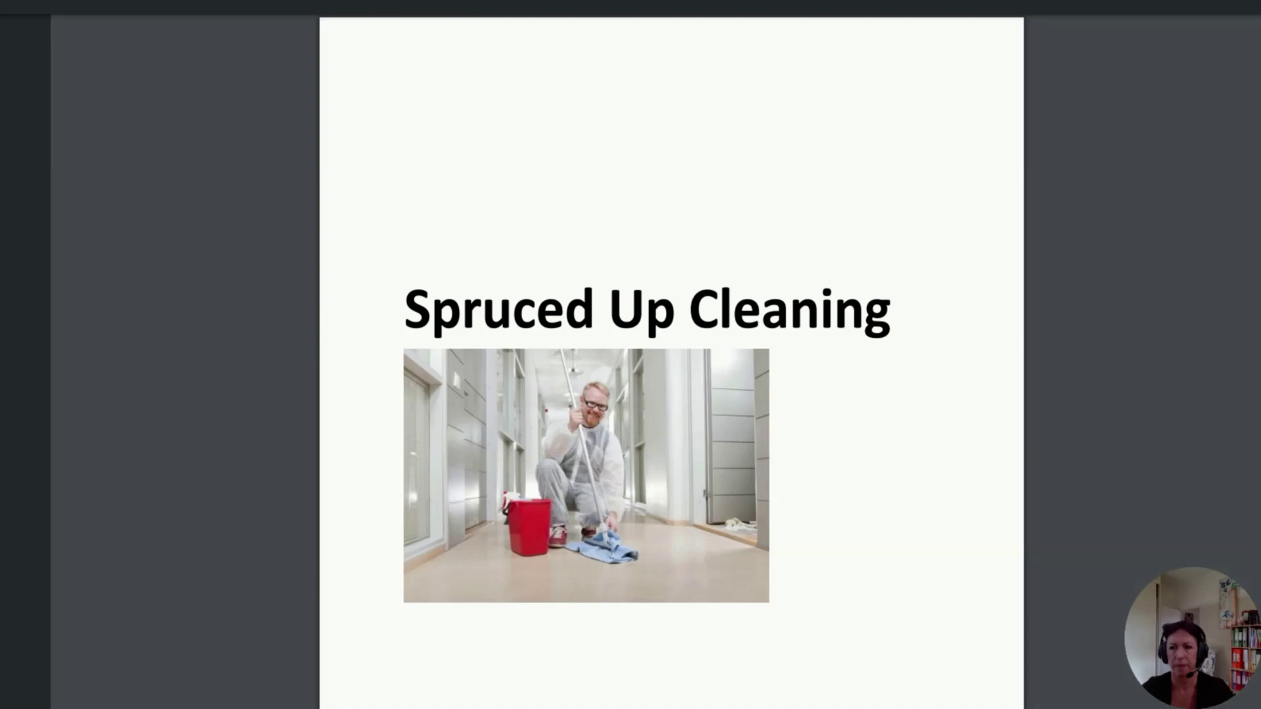
pyautogui.hotkey('alt', 'Left')
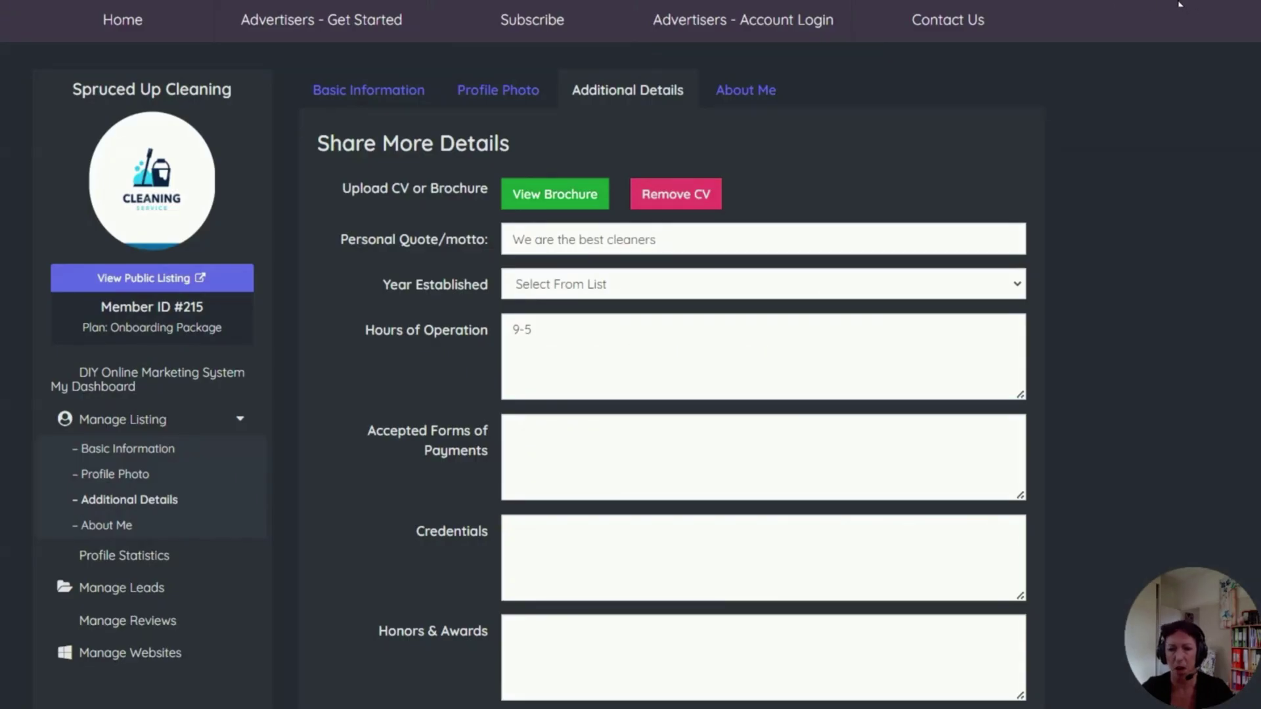
pyautogui.click(745, 89)
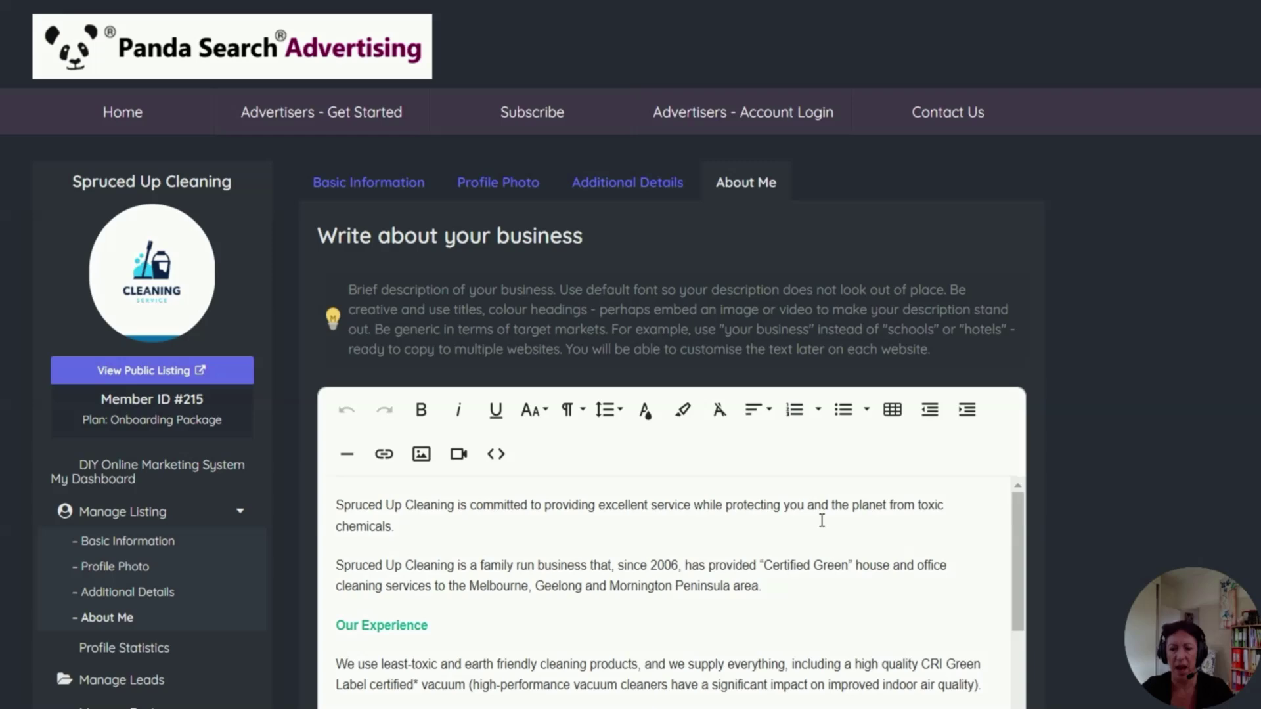
pyautogui.scroll(-3, 821, 520)
pyautogui.scroll(3, 821, 520)
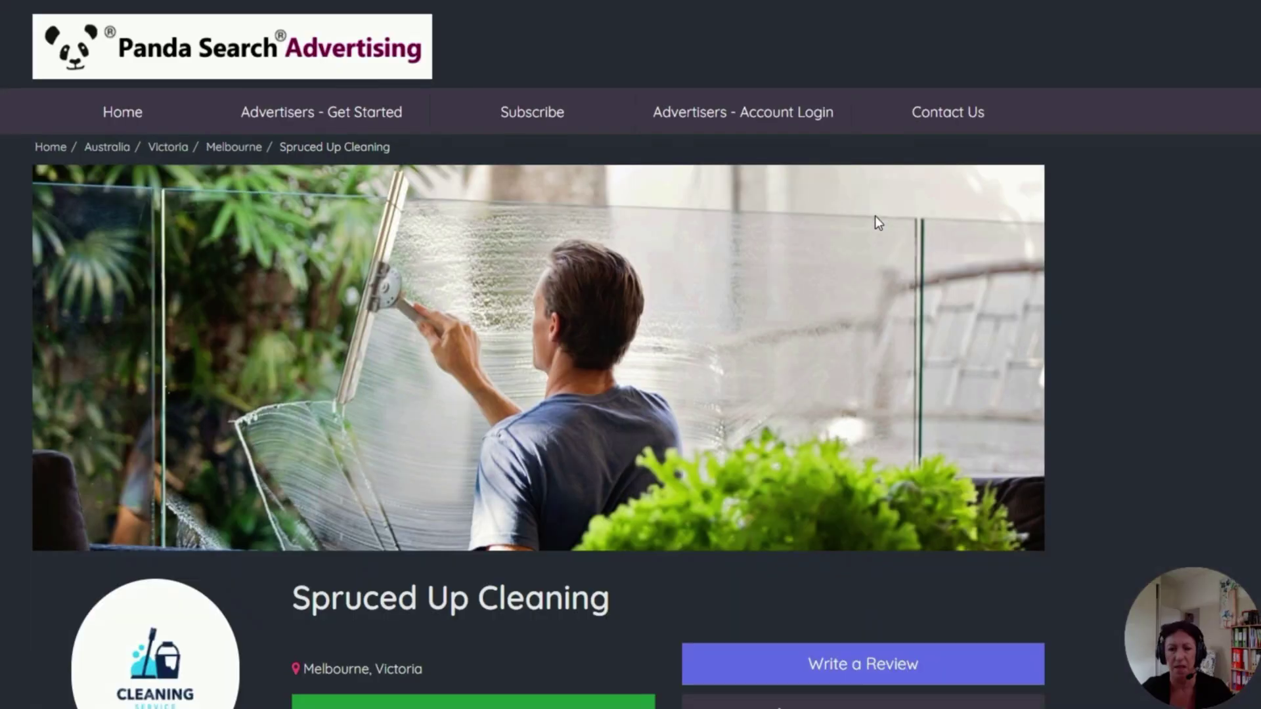
pyautogui.scroll(-5, 790, 343)
pyautogui.scroll(-5, 790, 350)
pyautogui.scroll(-2, 791, 350)
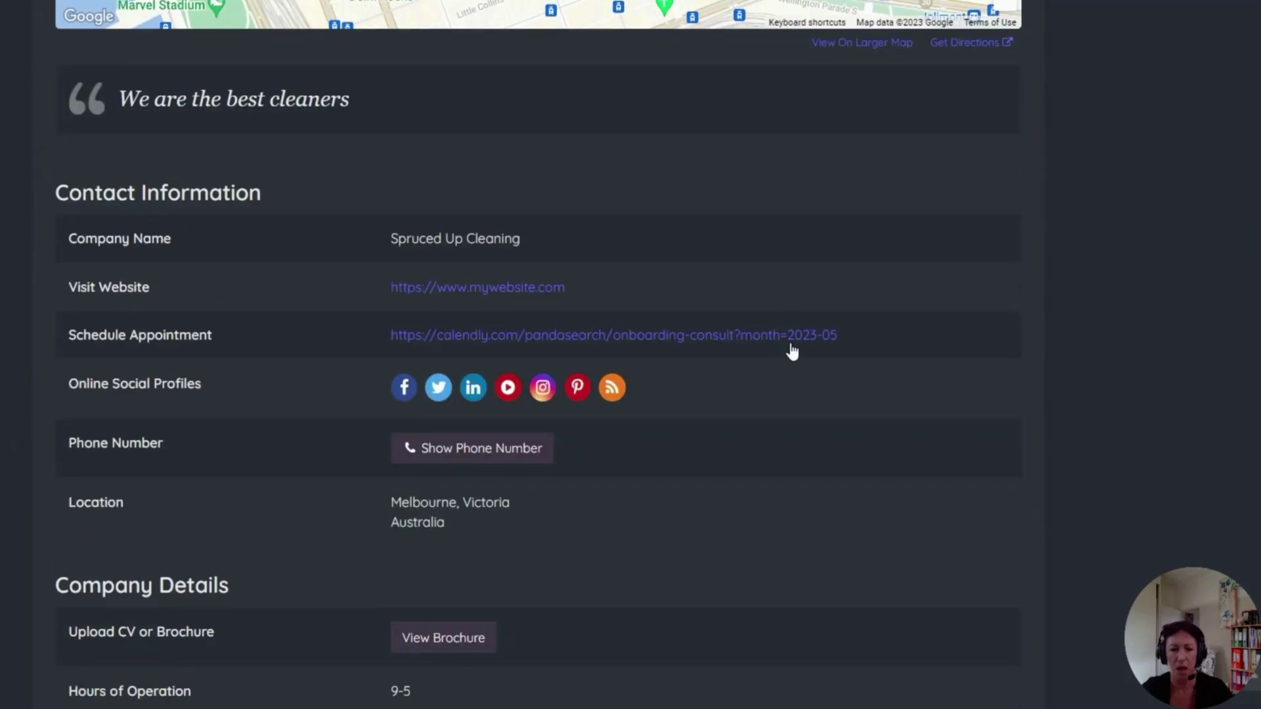